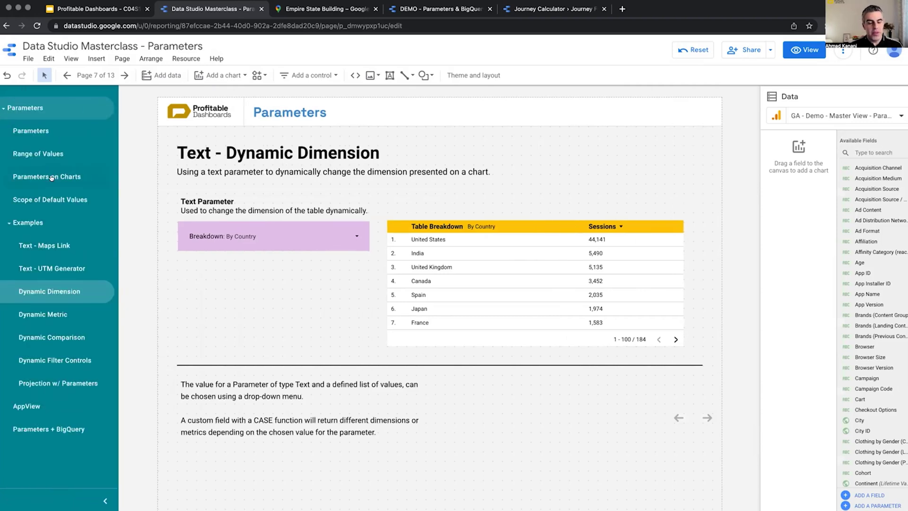
Open the Text - Dynamic Metric page and preview it in view mode.
click(78, 315)
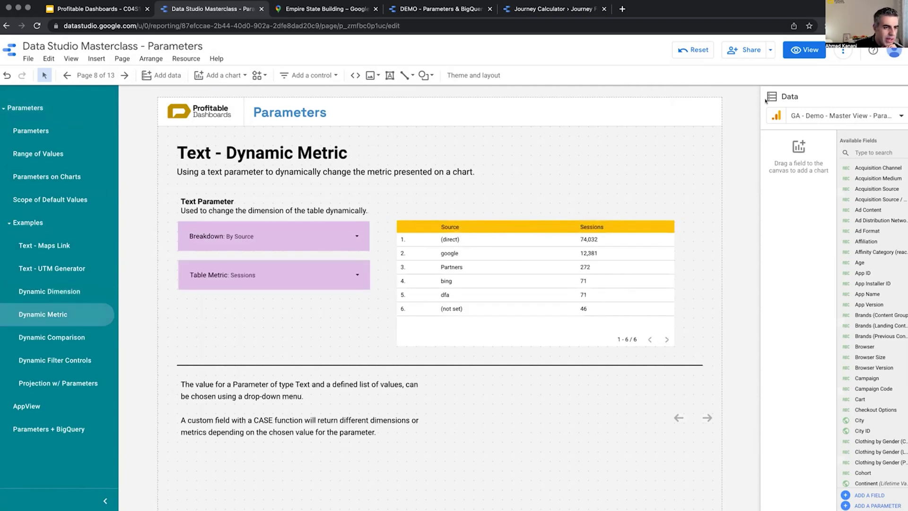
click(804, 50)
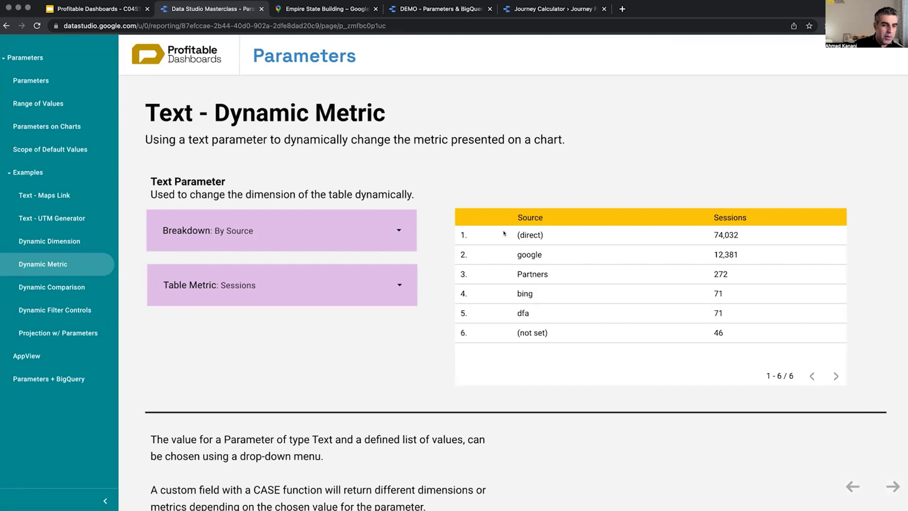
Switch the Breakdown through By Medium and By Campaign, ending on By Country.
click(338, 231)
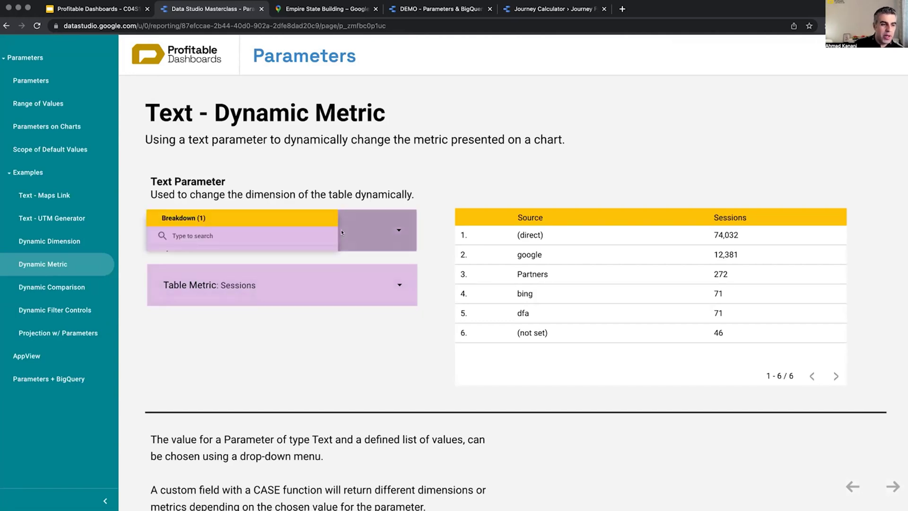
click(279, 273)
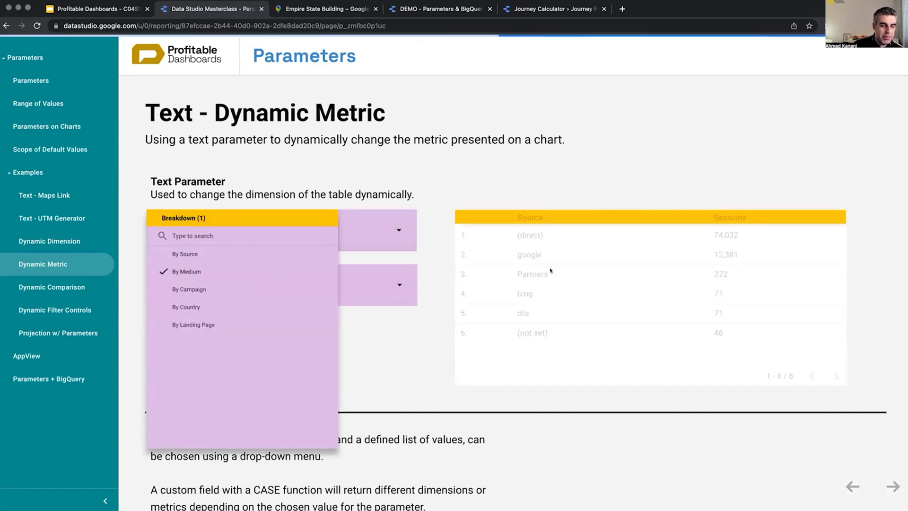
click(278, 291)
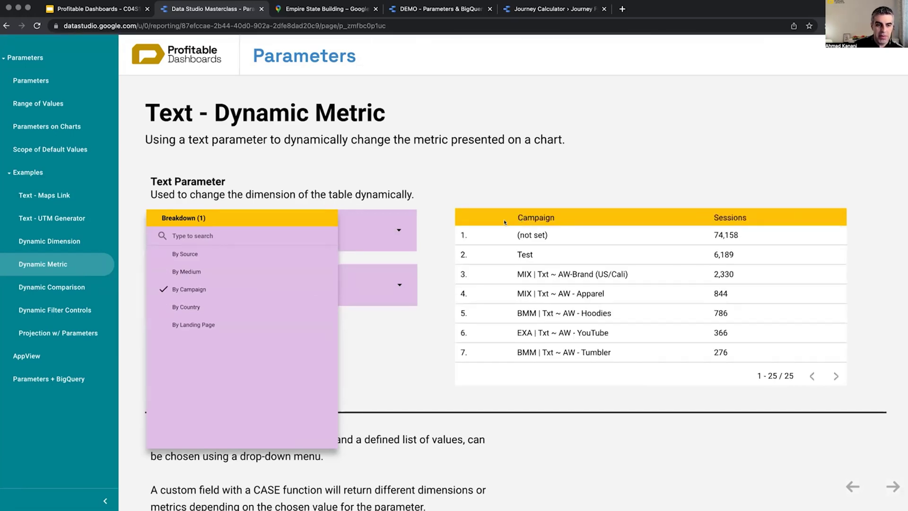
click(434, 287)
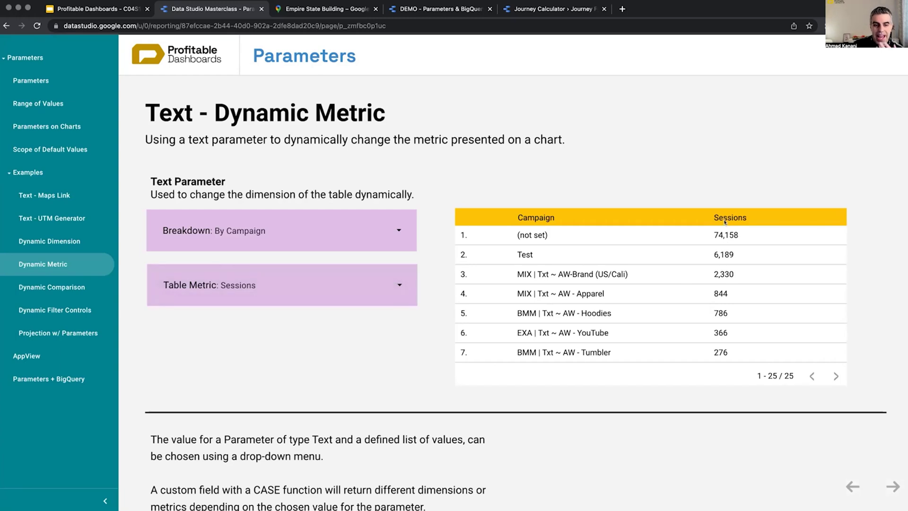
click(232, 232)
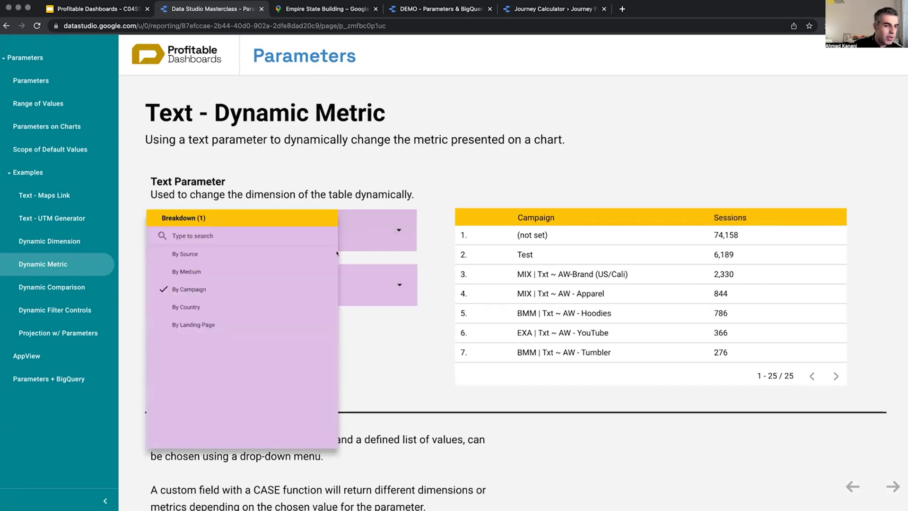
click(249, 304)
click(378, 352)
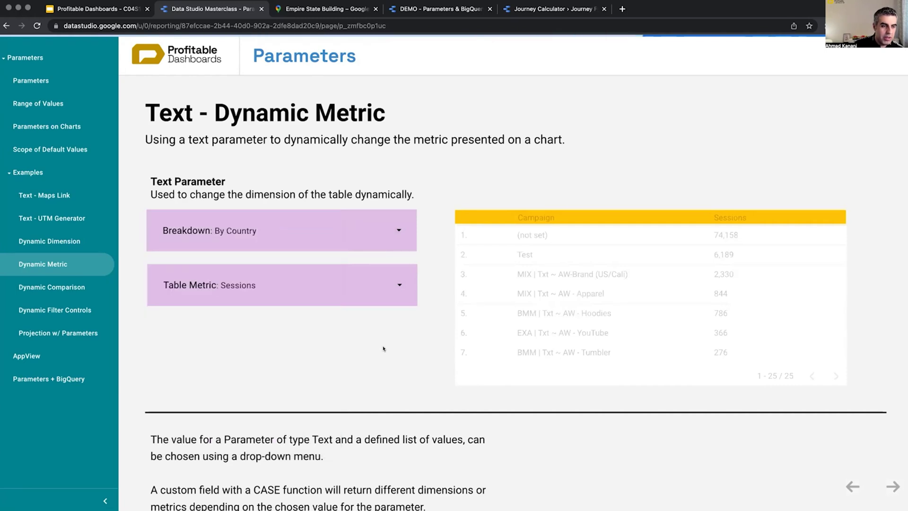
Set Table Metric to Pageviews, then New Users, and return to edit mode.
click(394, 283)
click(298, 325)
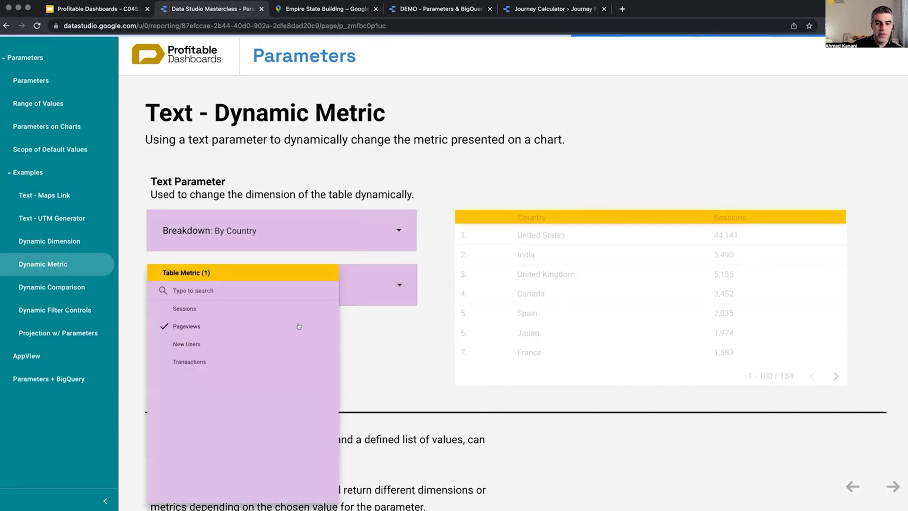
click(279, 344)
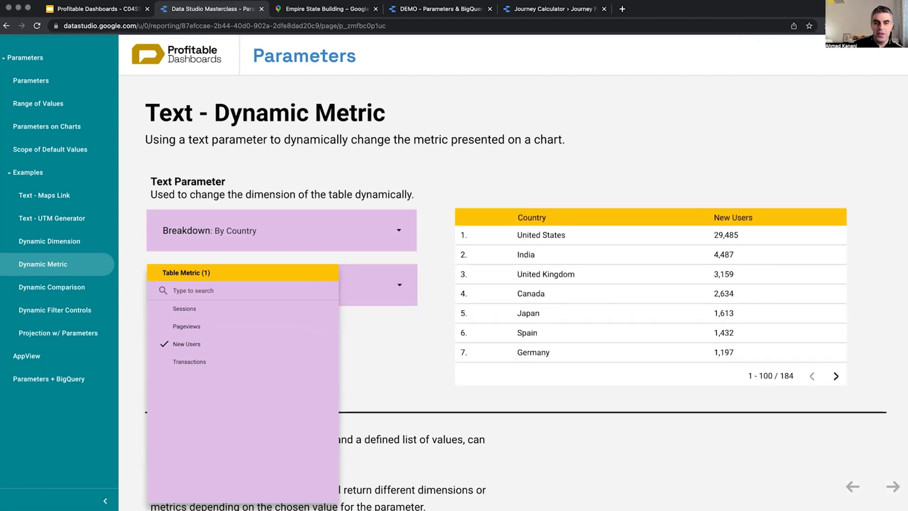
key(Escape)
click(804, 50)
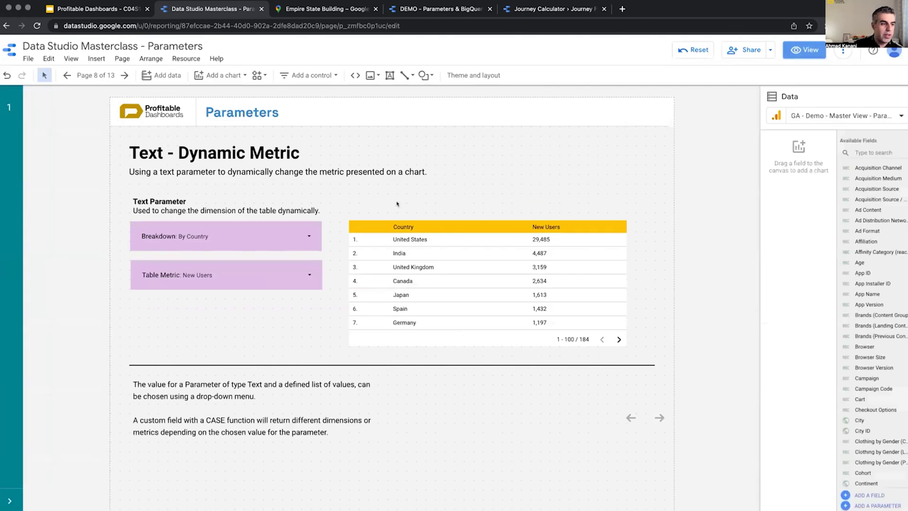
Find the Table Metric parameter and review its values: Sessions, Pageviews, New Users, Transactions.
click(885, 153)
text(rable)
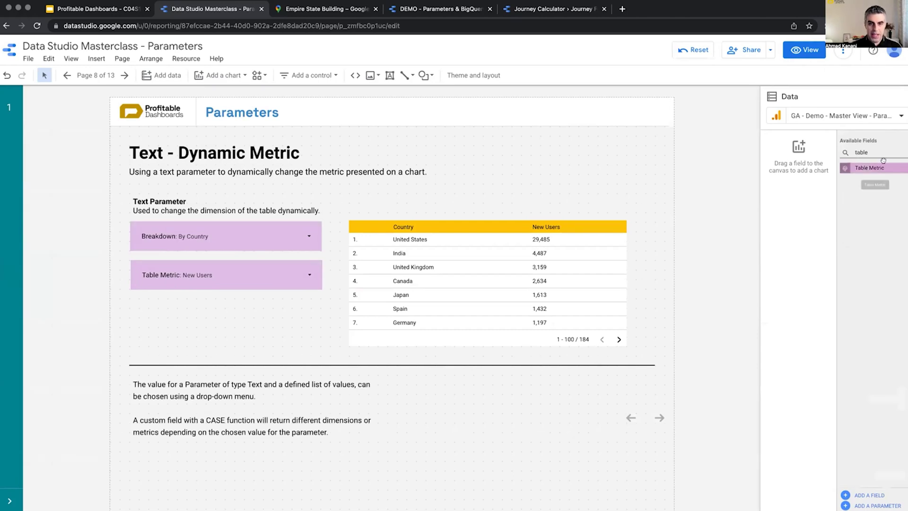
click(845, 168)
scroll(253, 383, down, 2)
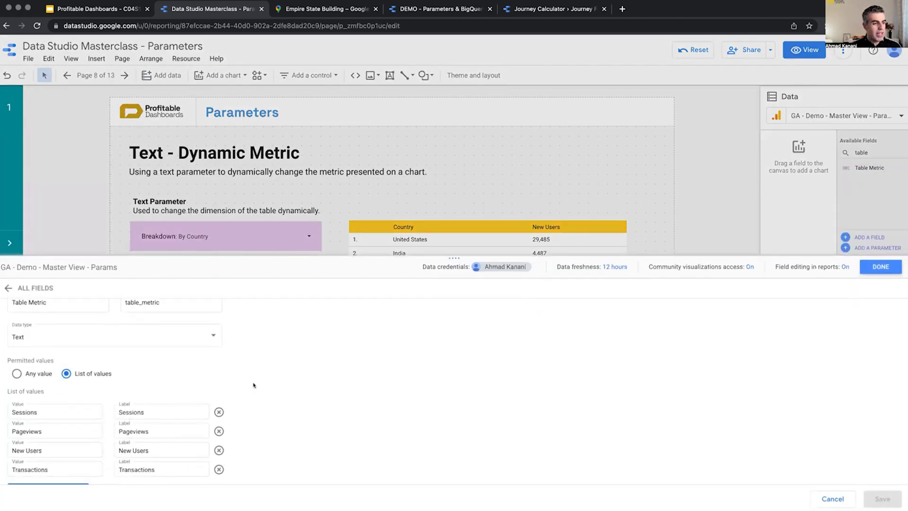
click(62, 309)
scroll(95, 355, down, 3)
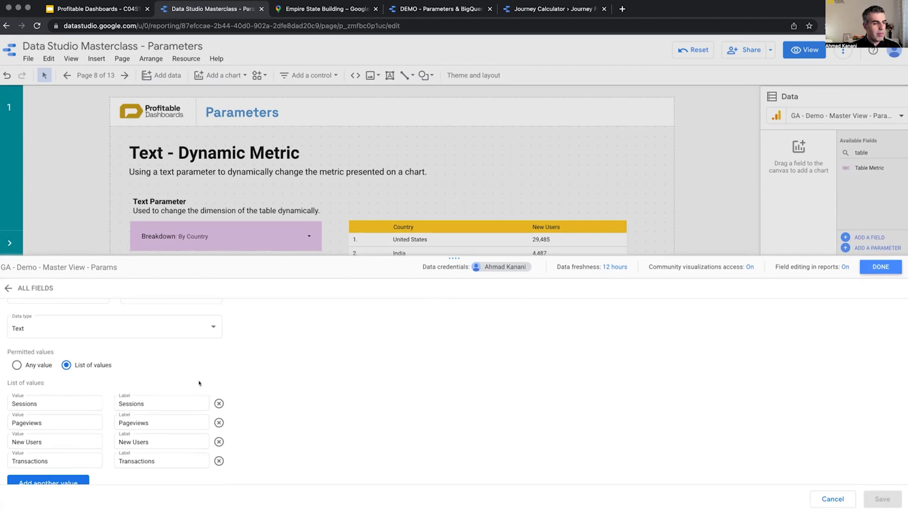
click(139, 357)
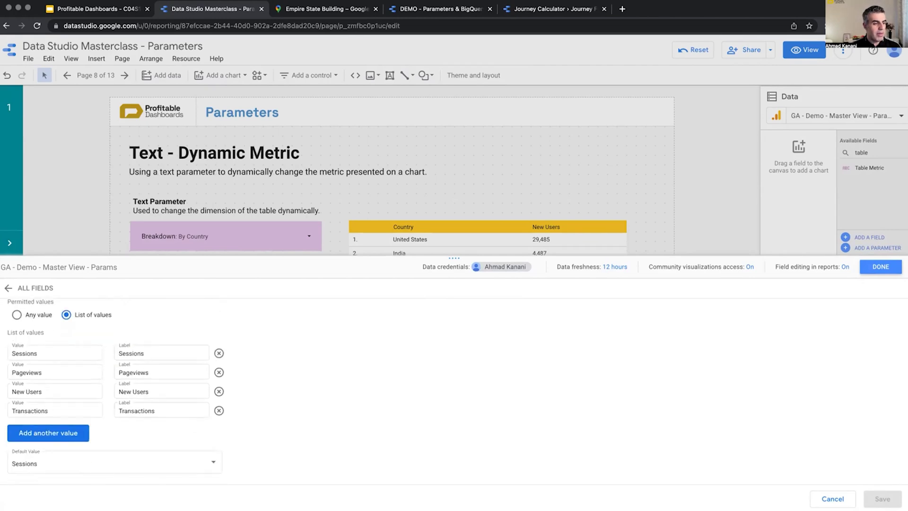
click(881, 266)
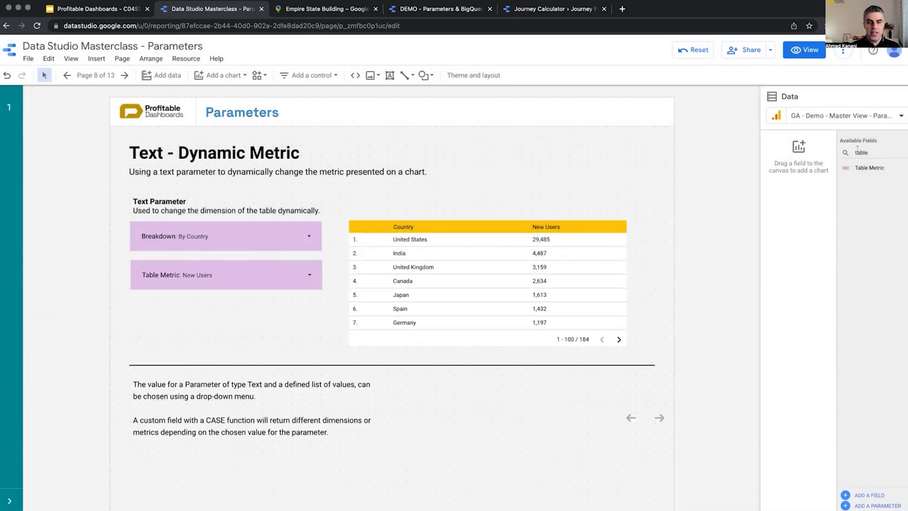
Inspect the table's Metric CASE formula, then close it and deselect the table.
click(598, 257)
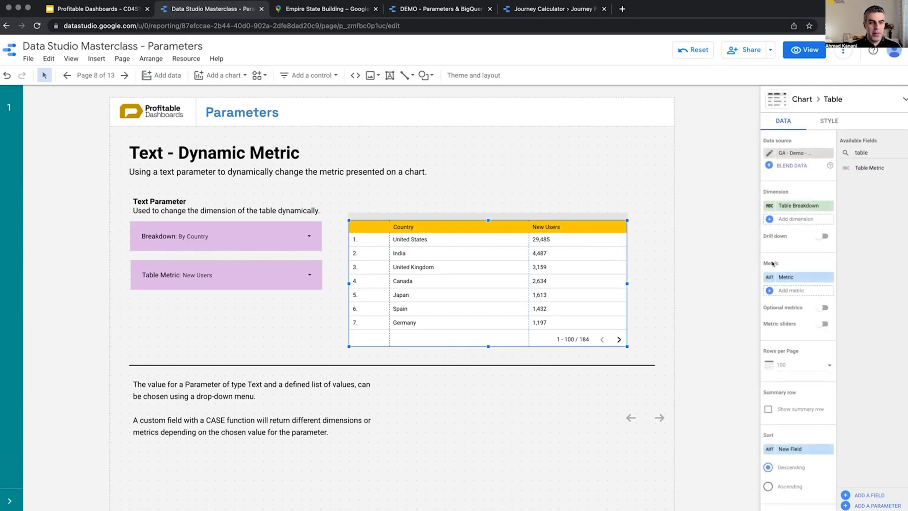
click(769, 278)
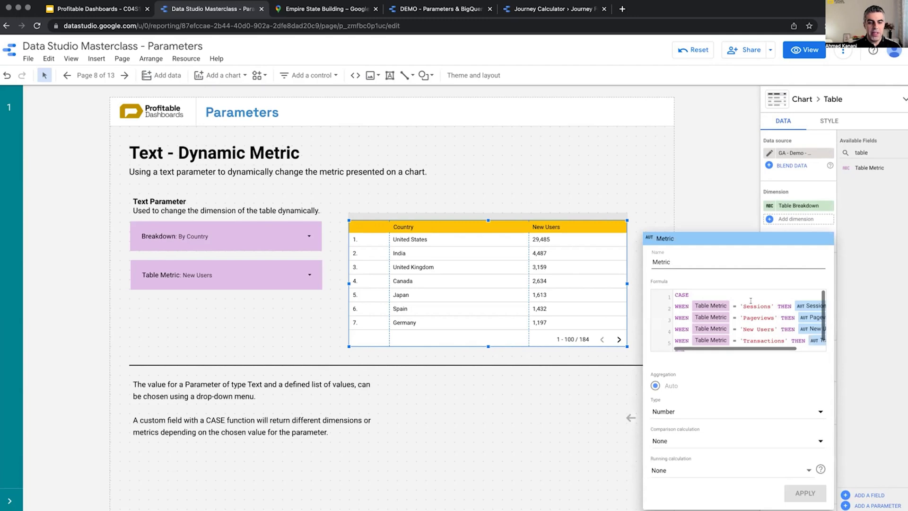
scroll(750, 301, right, 3)
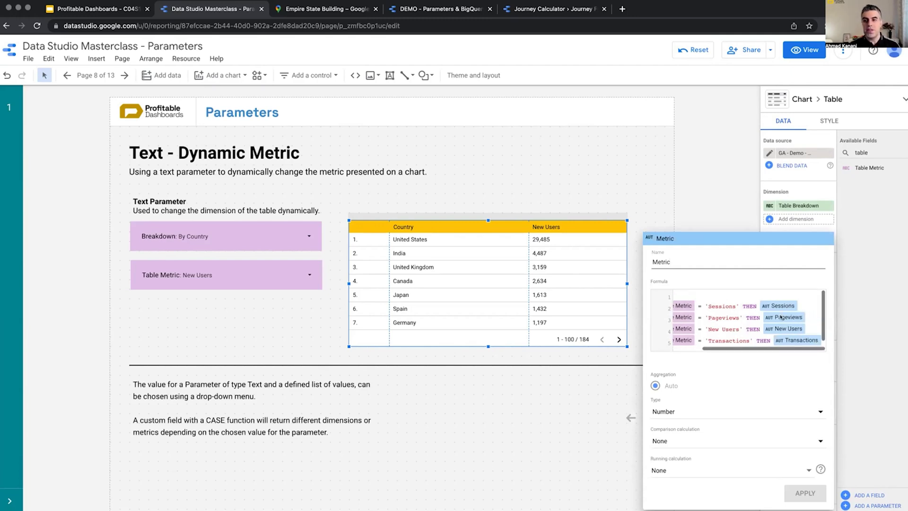
click(725, 219)
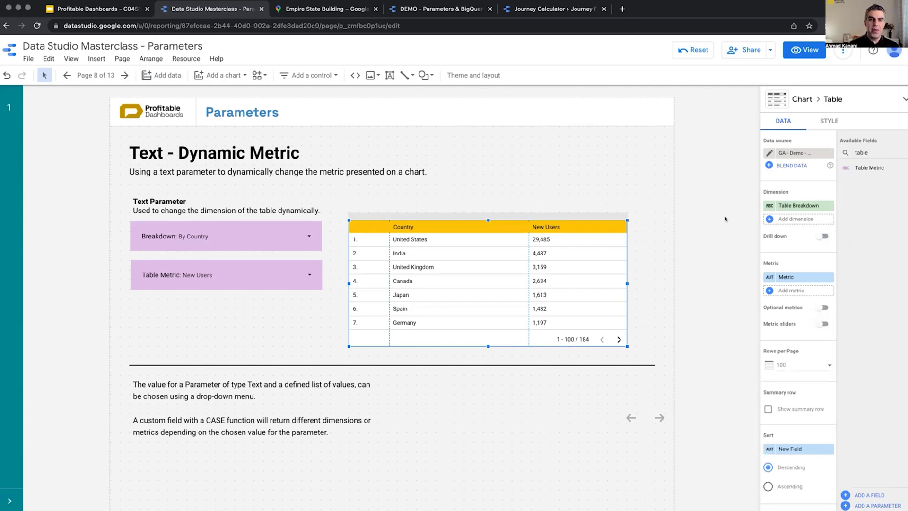
click(725, 218)
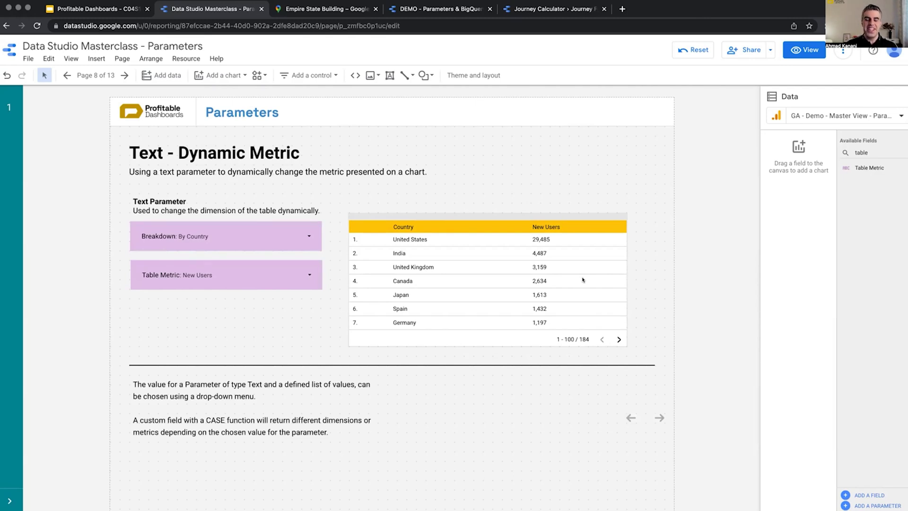
Duplicate the New Users table up and right, and set its chart header to Always show.
click(597, 263)
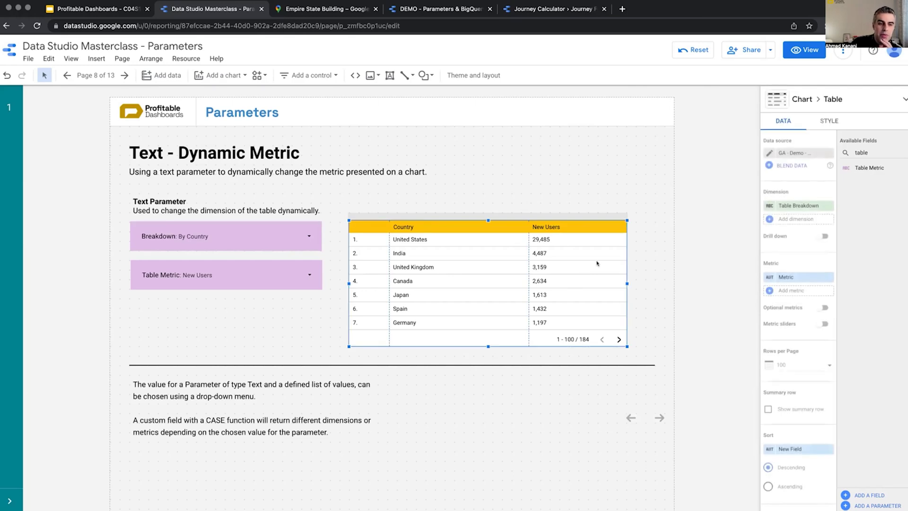
drag(603, 241, 633, 180)
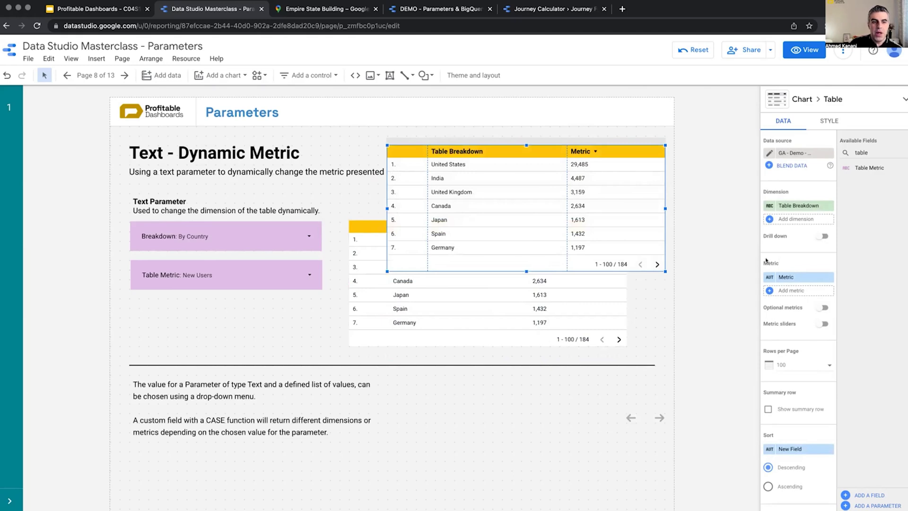
click(829, 121)
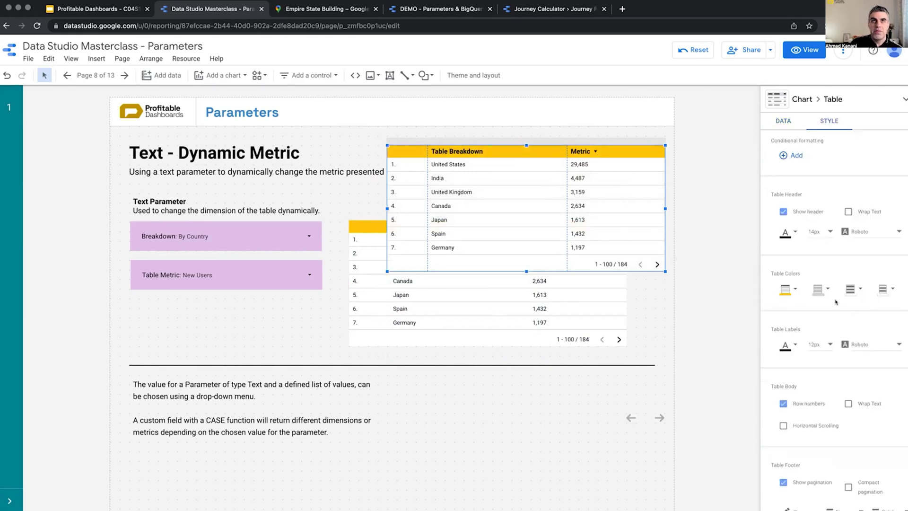
scroll(835, 301, down, 10)
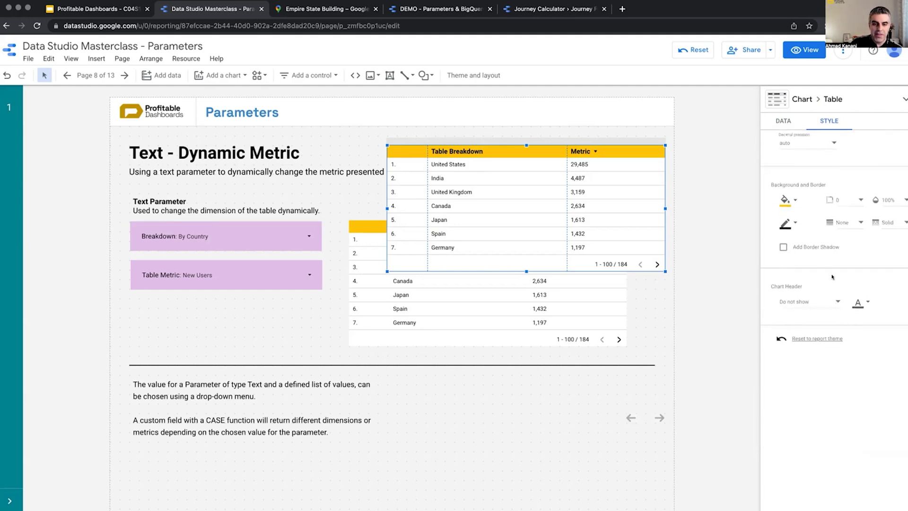
click(804, 301)
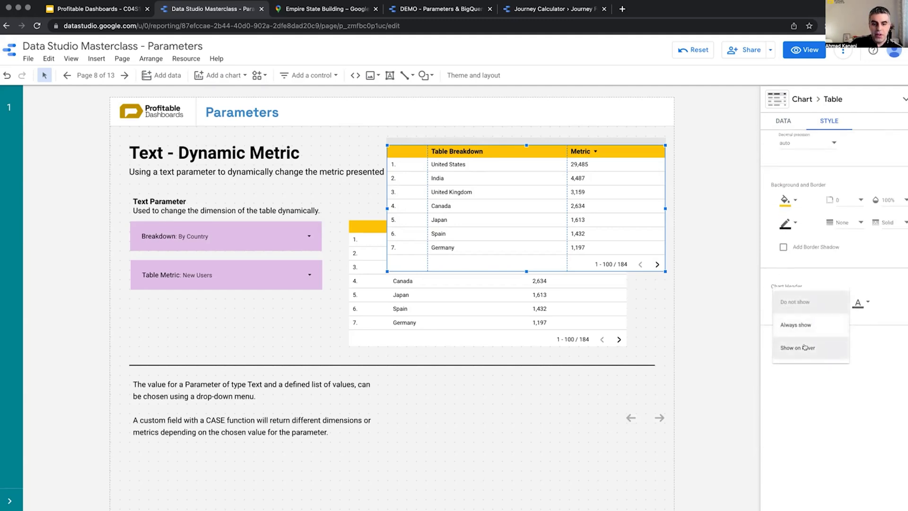
click(803, 325)
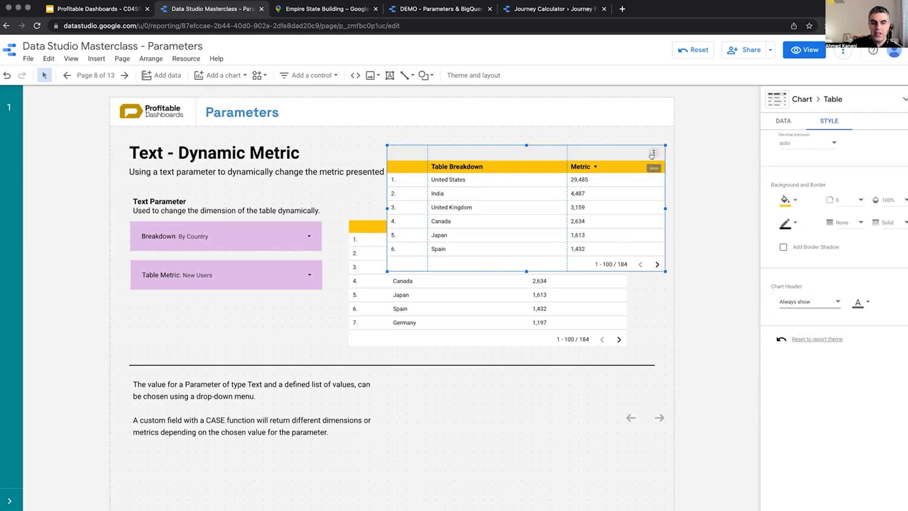
click(783, 121)
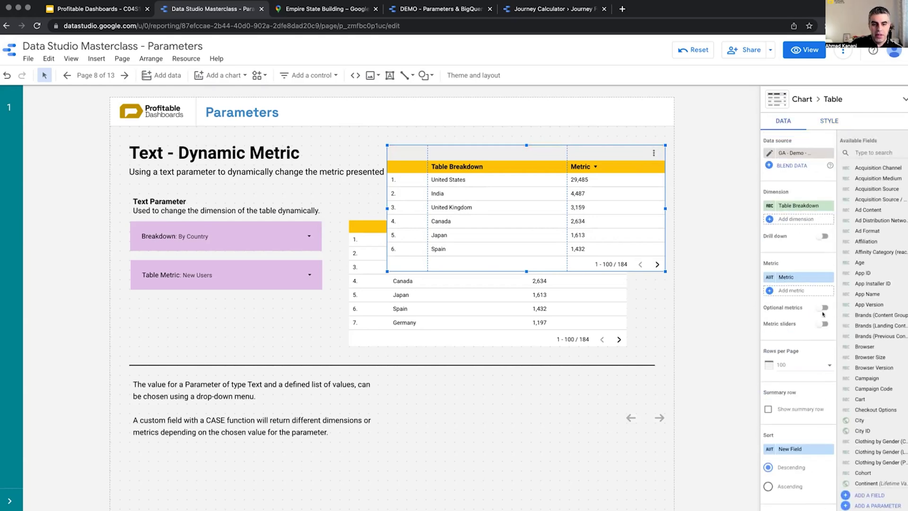
Enable optional metrics on the copy and add a 'Select your metric >' label above it.
click(822, 307)
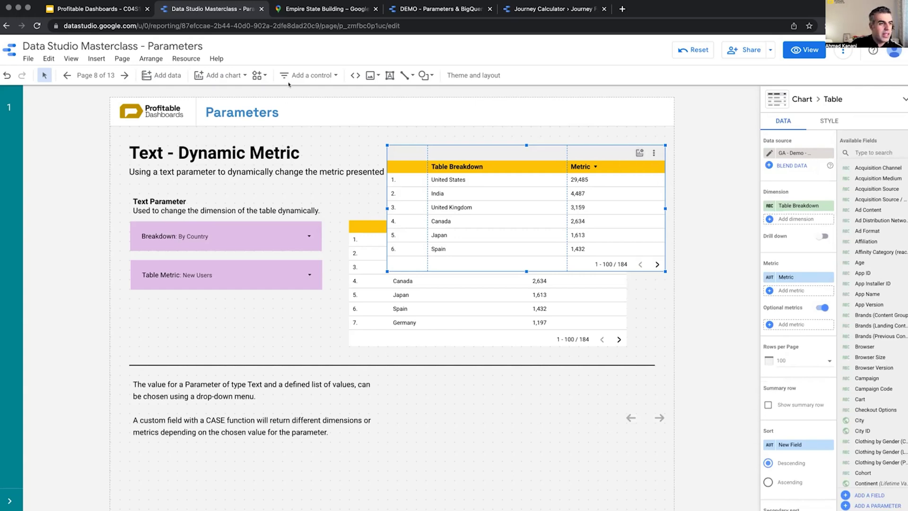
click(389, 75)
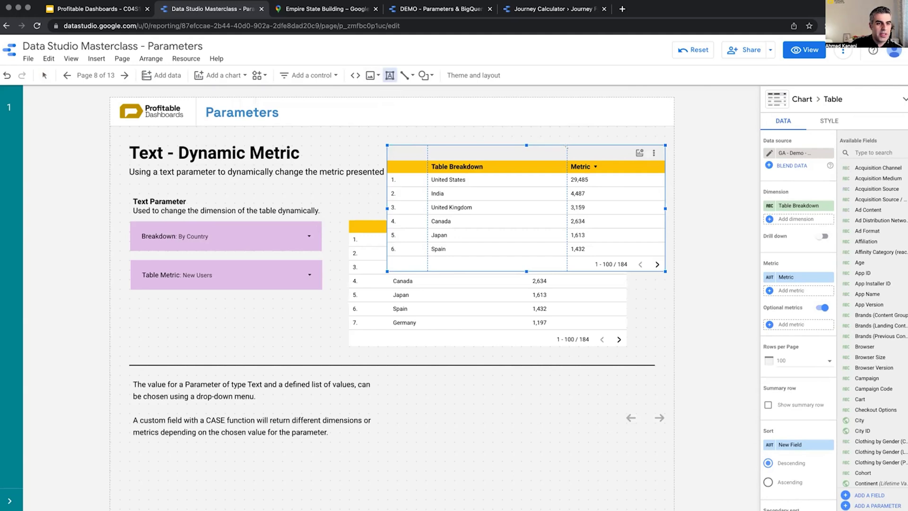
drag(568, 145, 750, 164)
text(Se)
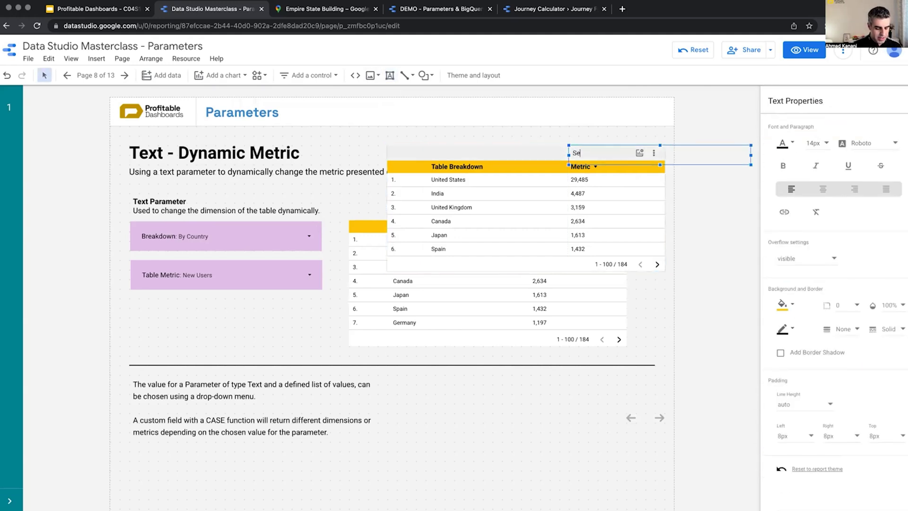
text(lect your metric >)
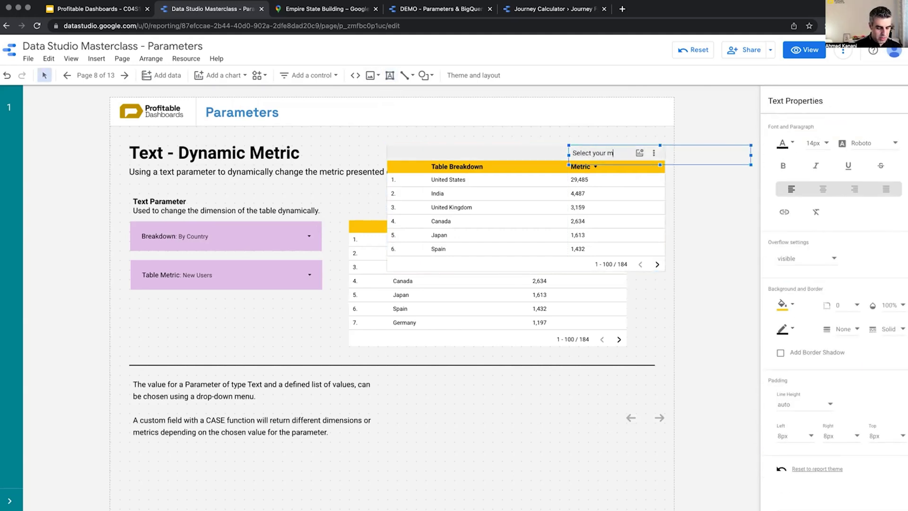
click(701, 182)
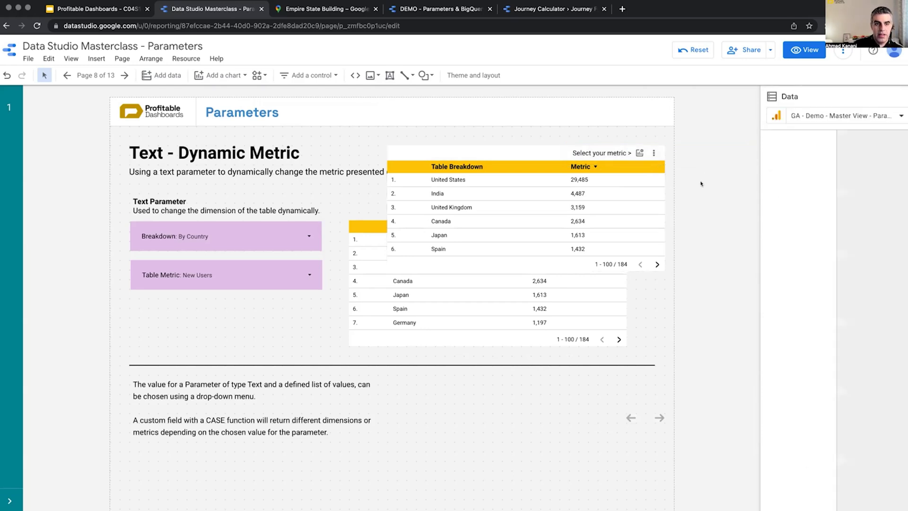
Preview the page in view mode, return to editing, and clear the canvas selection.
click(804, 49)
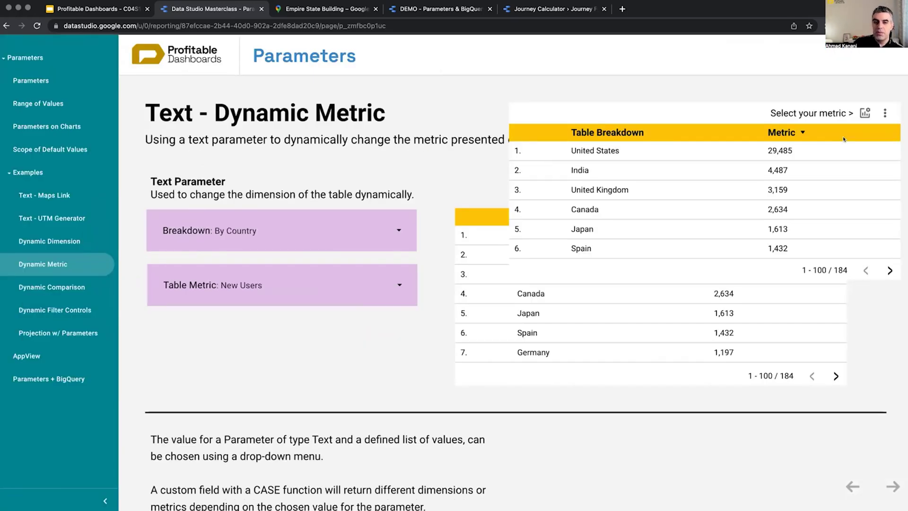
click(815, 50)
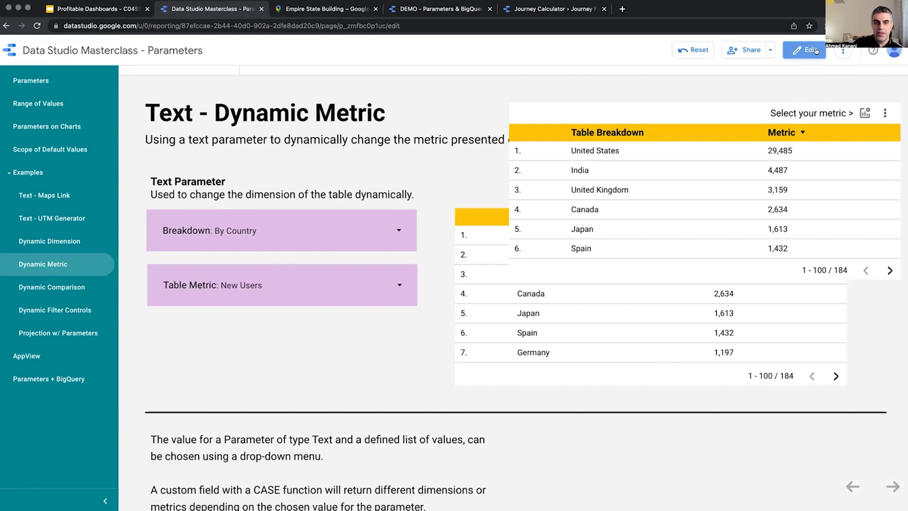
click(610, 152)
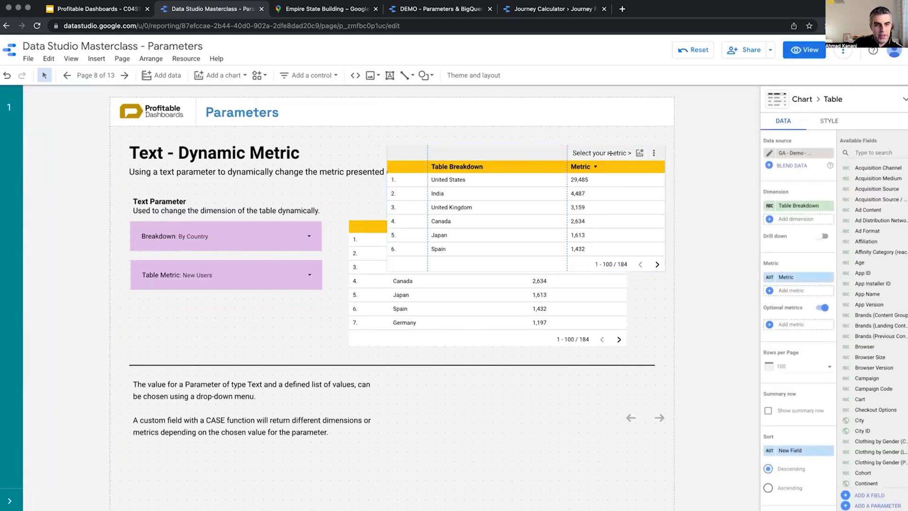
click(610, 153)
key(Escape)
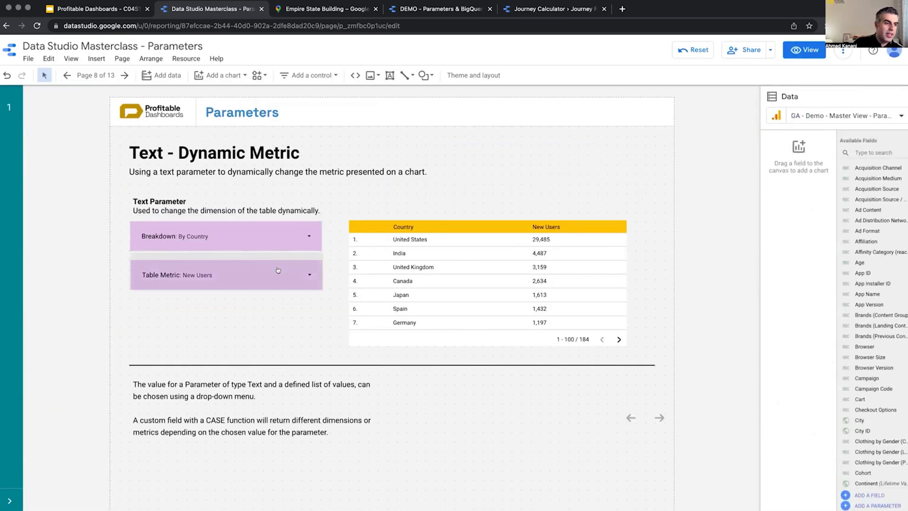